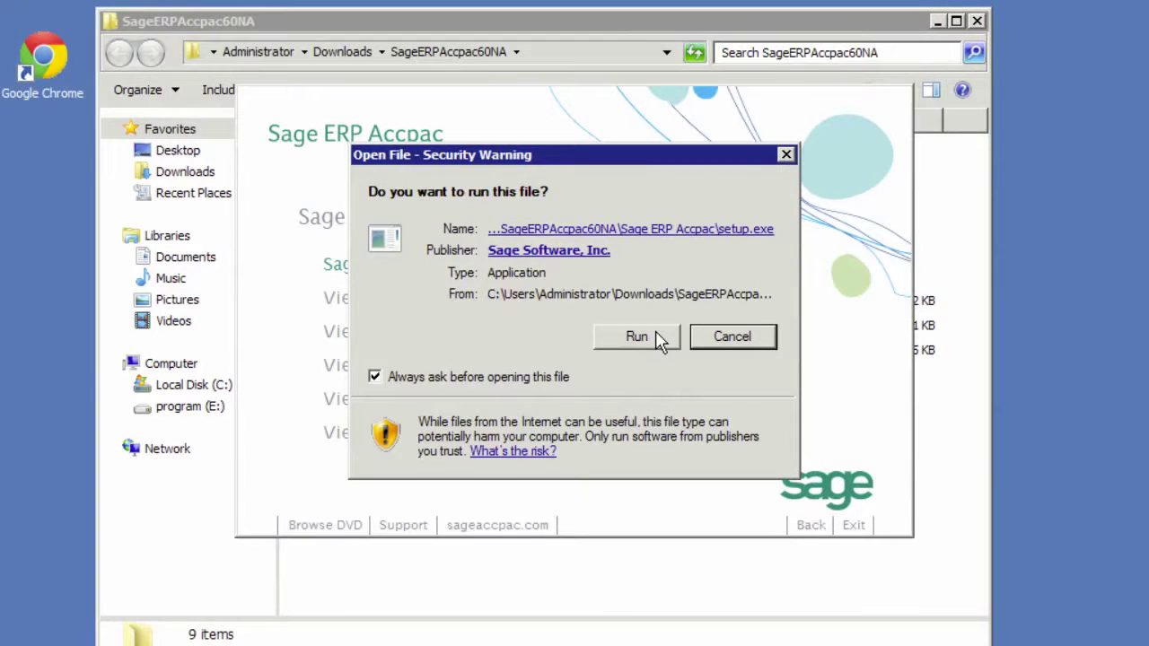
Allow the downloaded Accpac setup.exe to run from the security warning
click(660, 341)
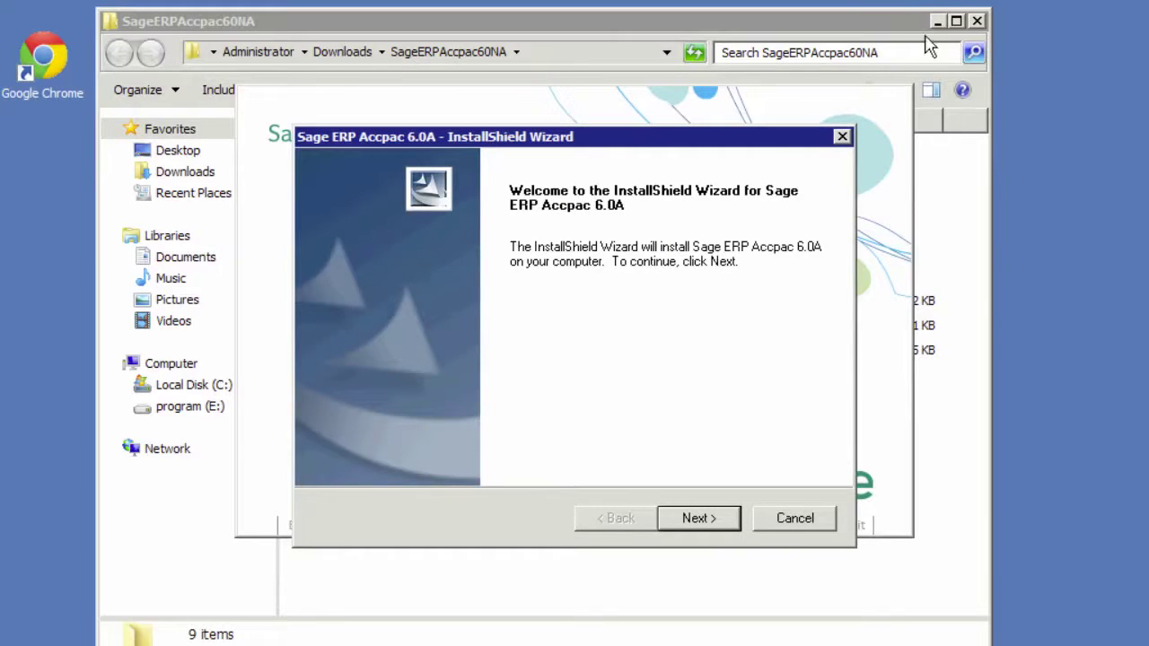
Accept the license agreement and keep the North America and Latin America region
click(979, 20)
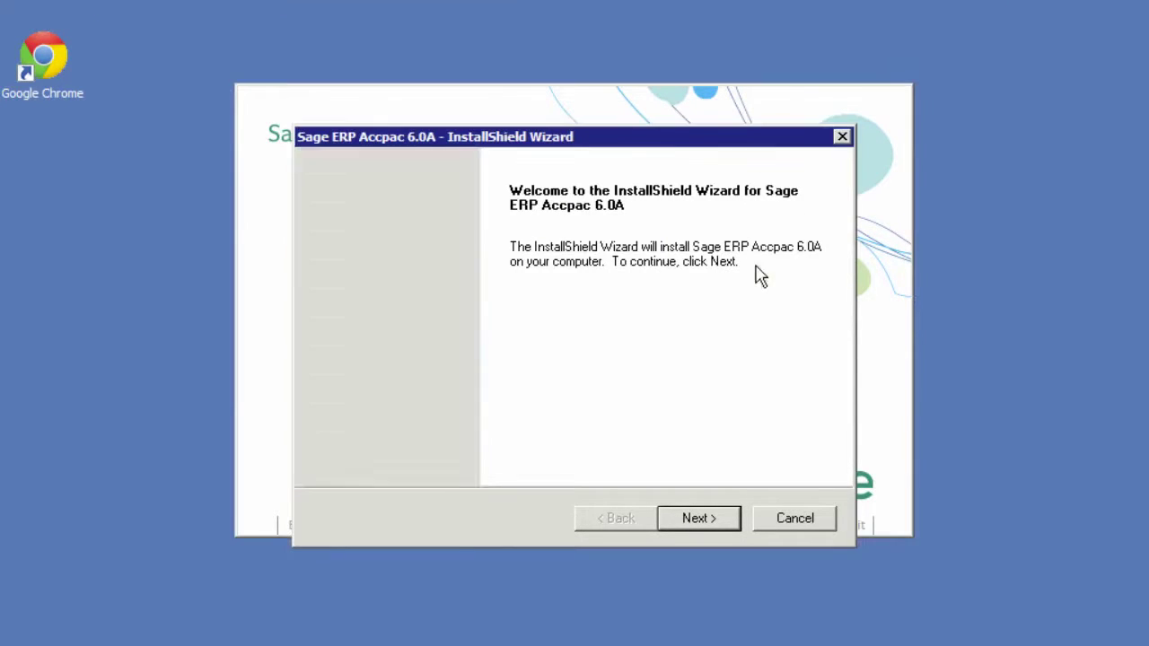
click(716, 526)
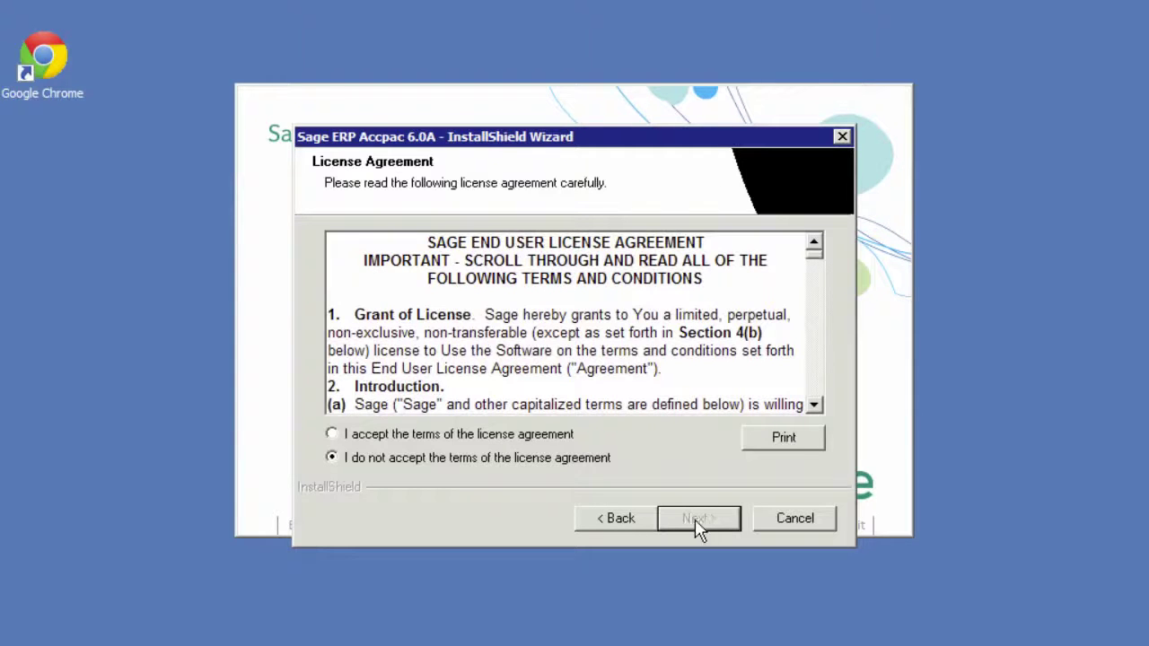
click(525, 439)
click(695, 519)
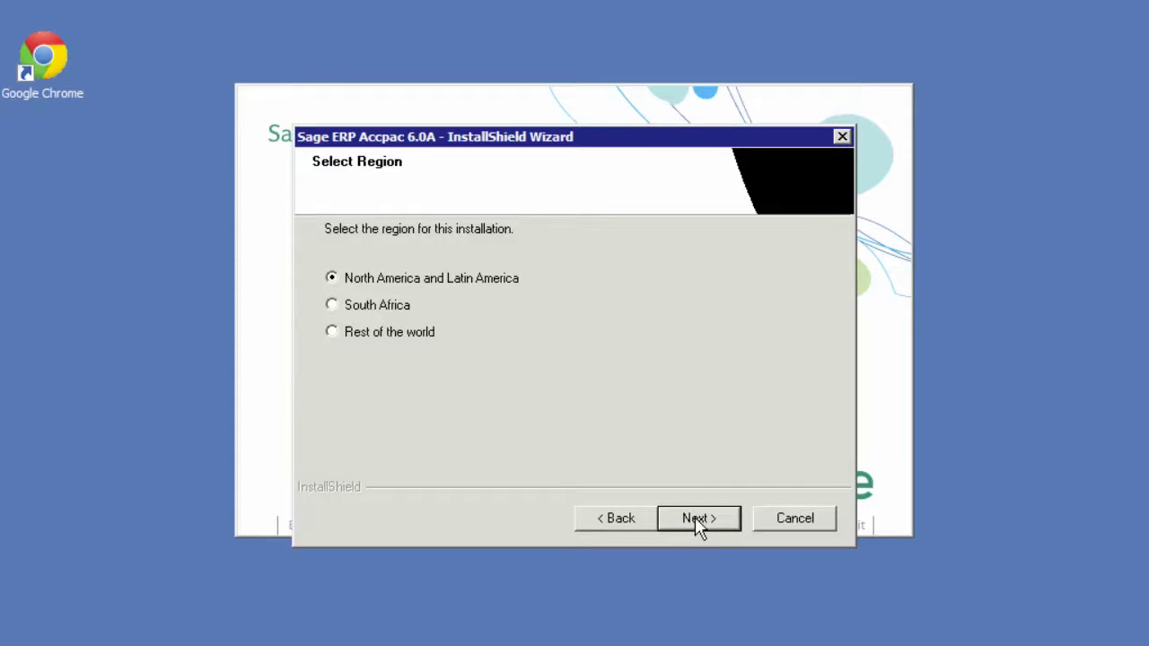
click(695, 519)
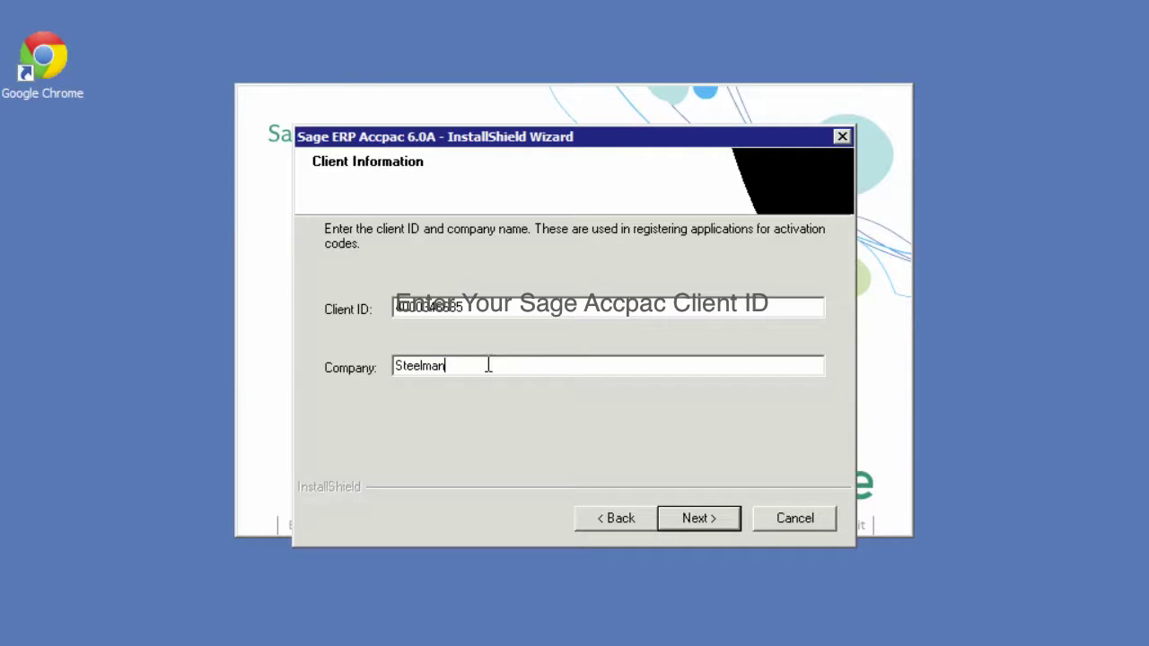
Enter the client ID and company name Steelman Software Solutions Inc
text(Software Solutions Inc)
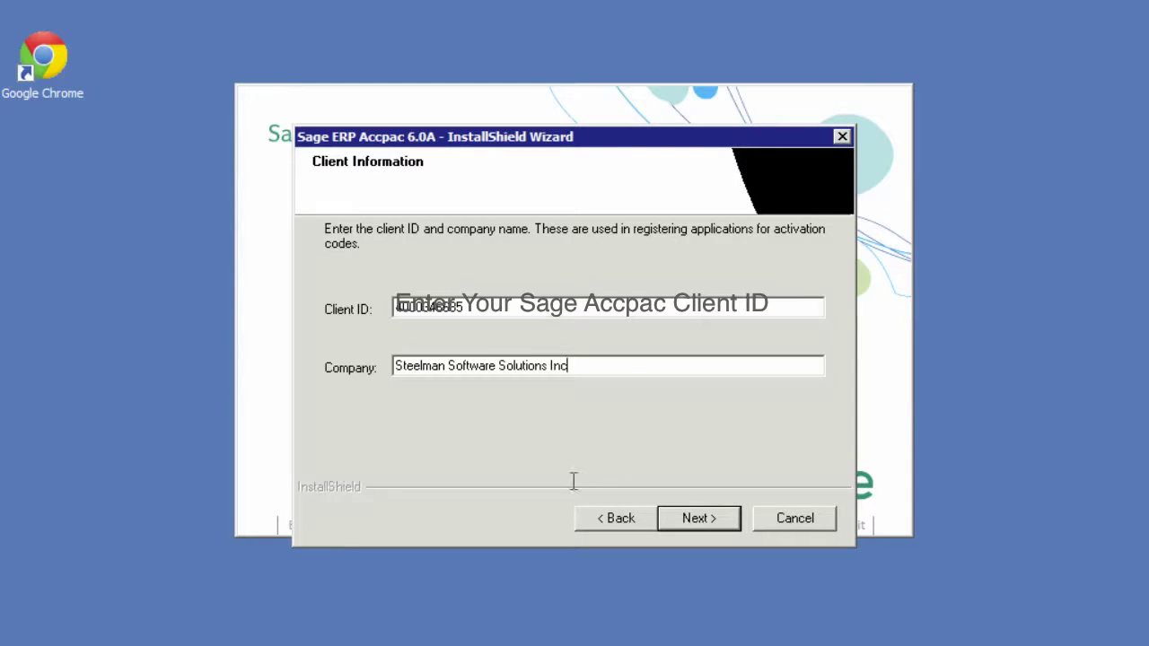
click(719, 521)
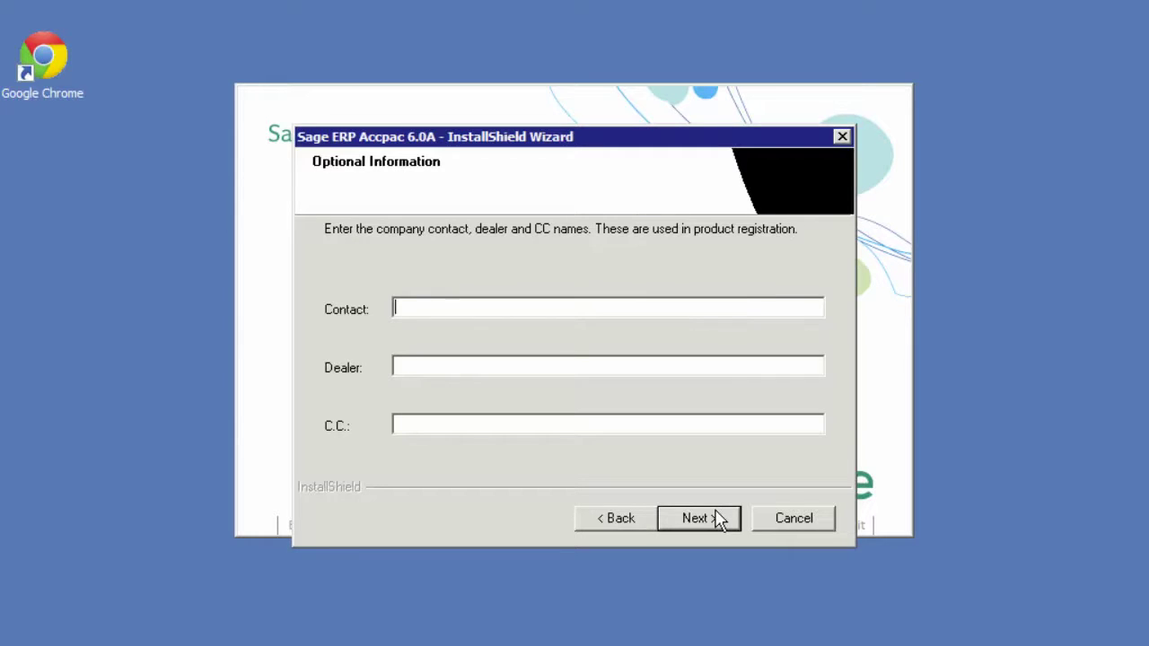
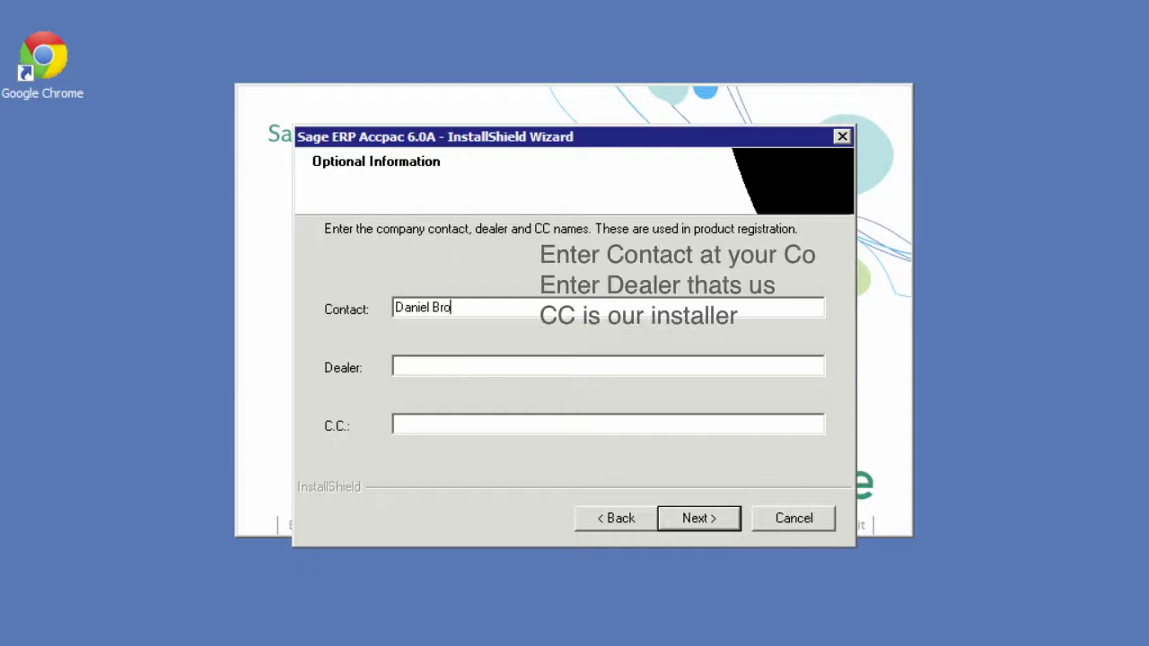
Fill in the contact name, dealer Steelman Software Solutions Inc, and the C.C. installer's name
click(396, 366)
text(Steelman Software )
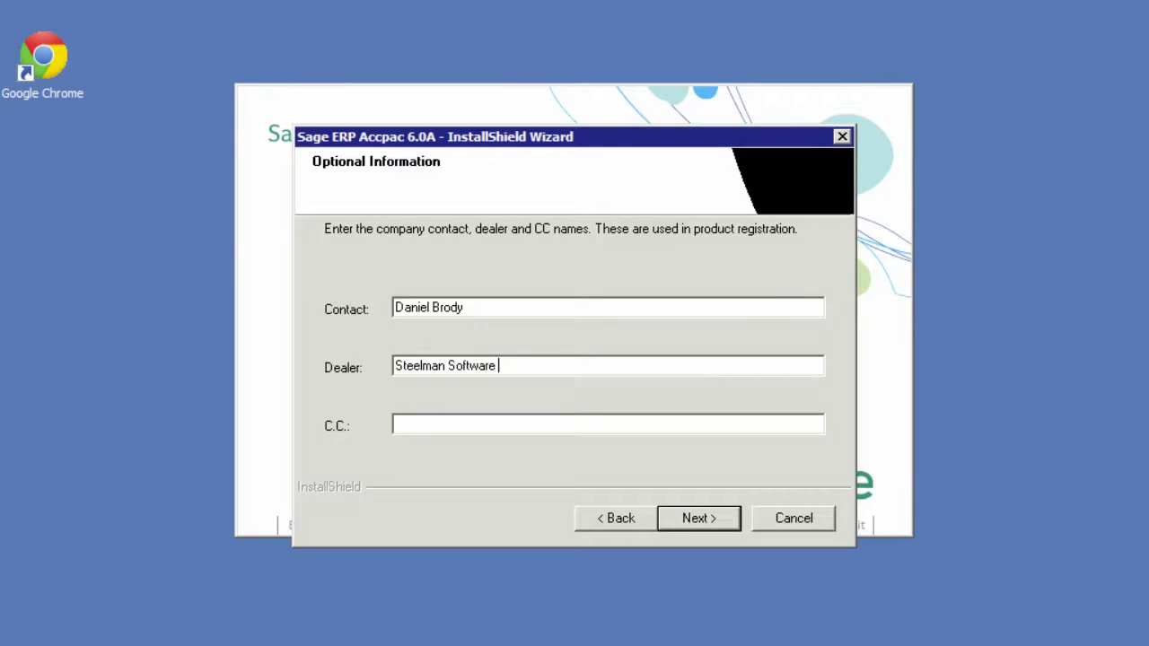
text(Solutions Inc)
click(396, 424)
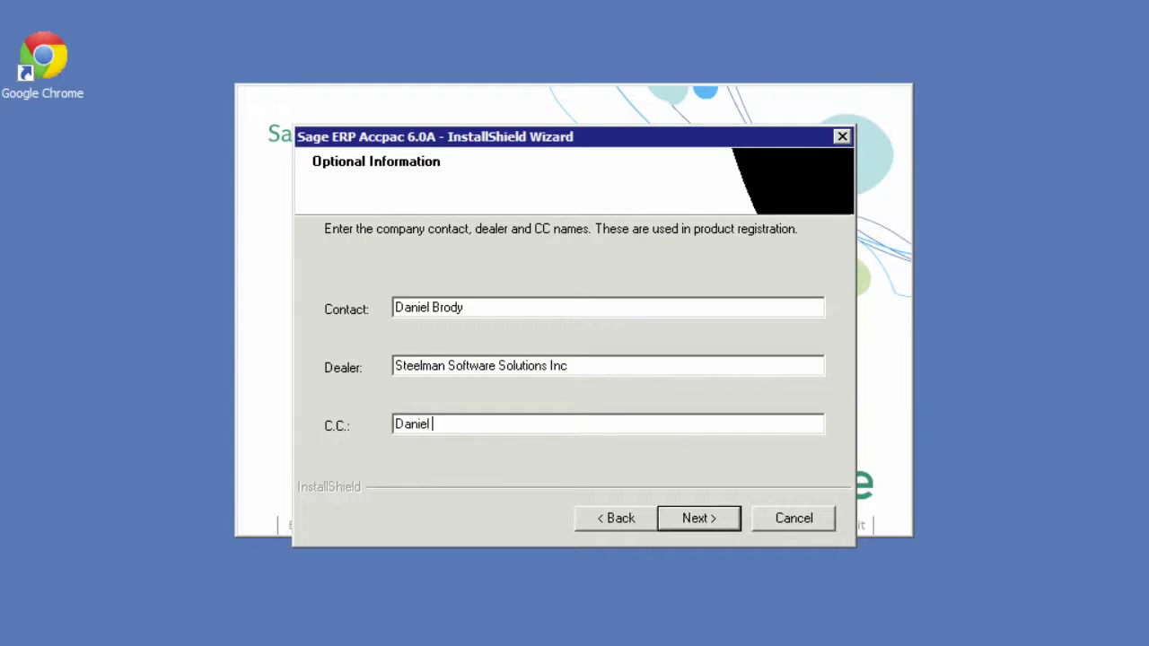
click(733, 531)
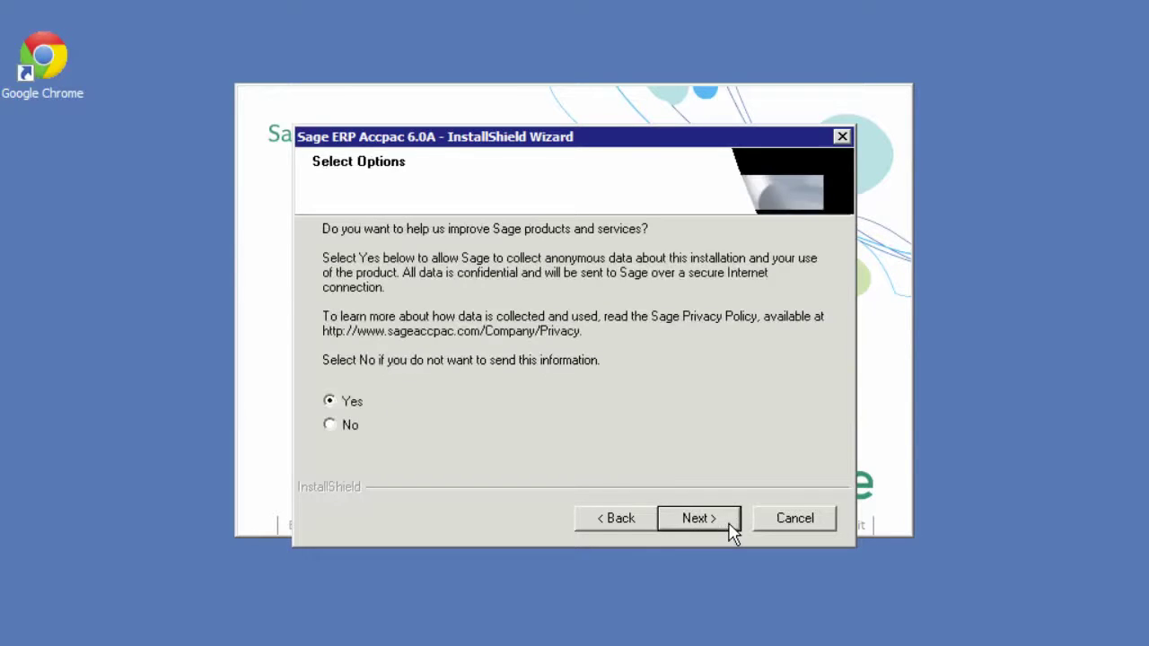
Keep data sharing and the edition, and set Programs and Data folders to E:\Sage\Sage Accpac
click(732, 531)
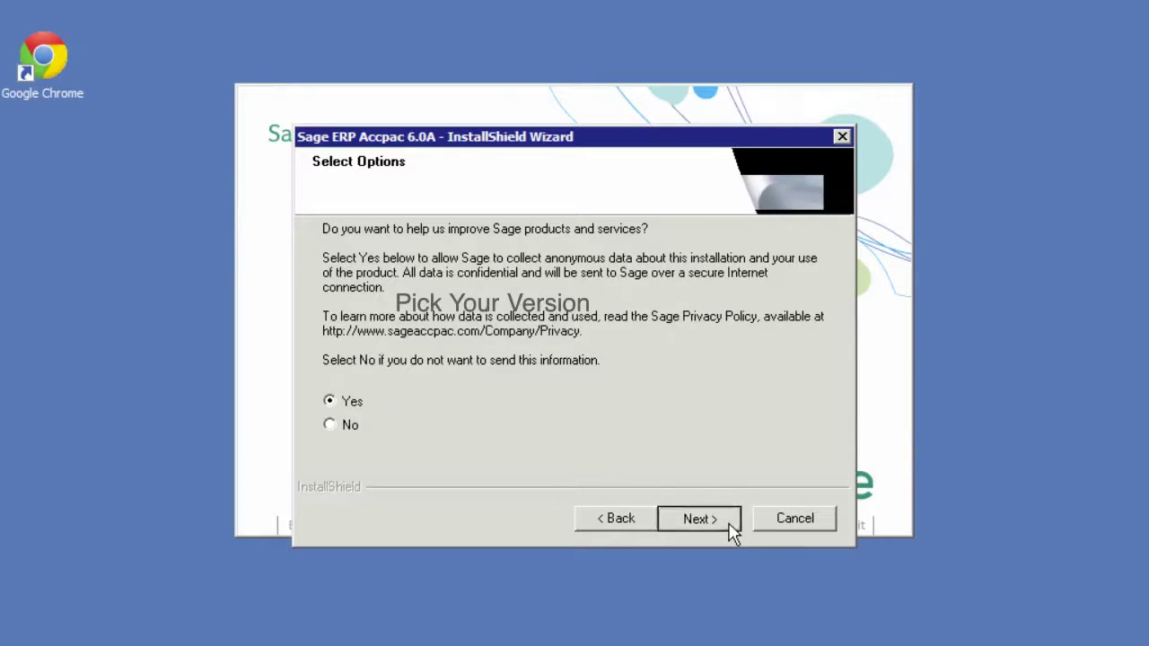
click(733, 532)
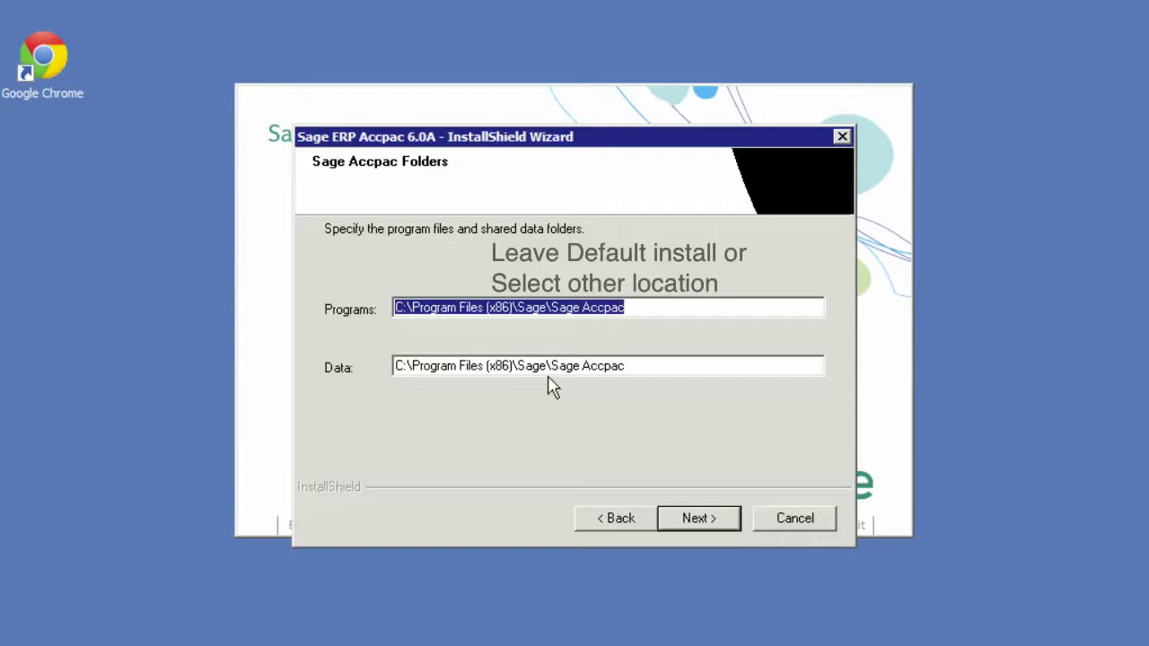
click(402, 307)
key(shift+Left)
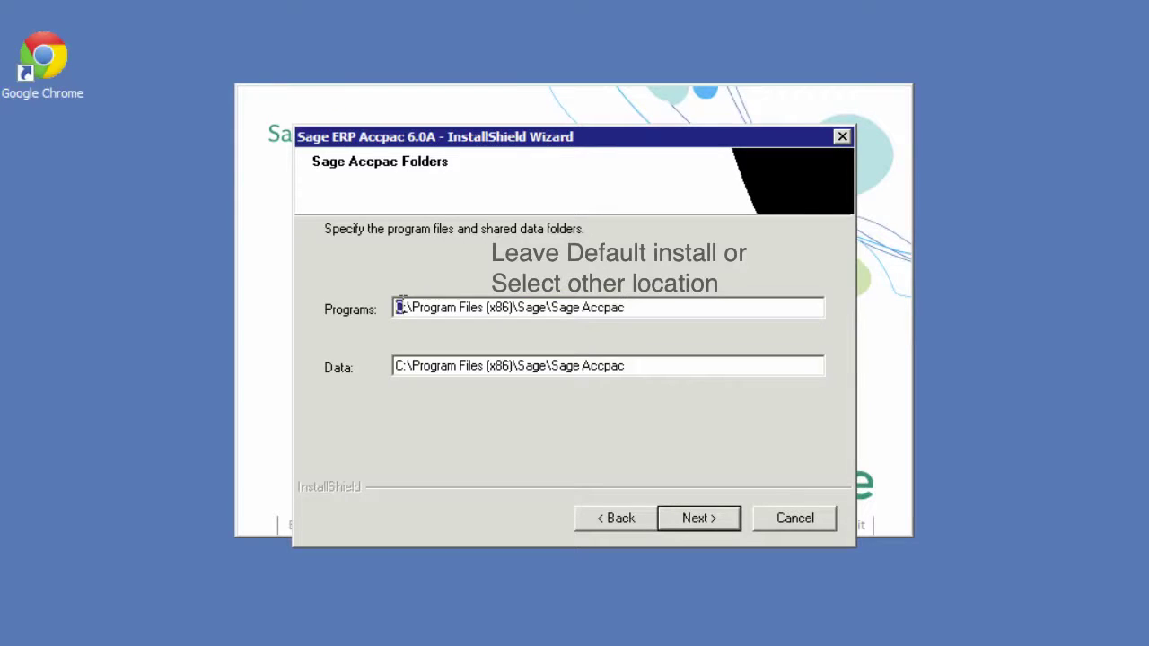
text(E)
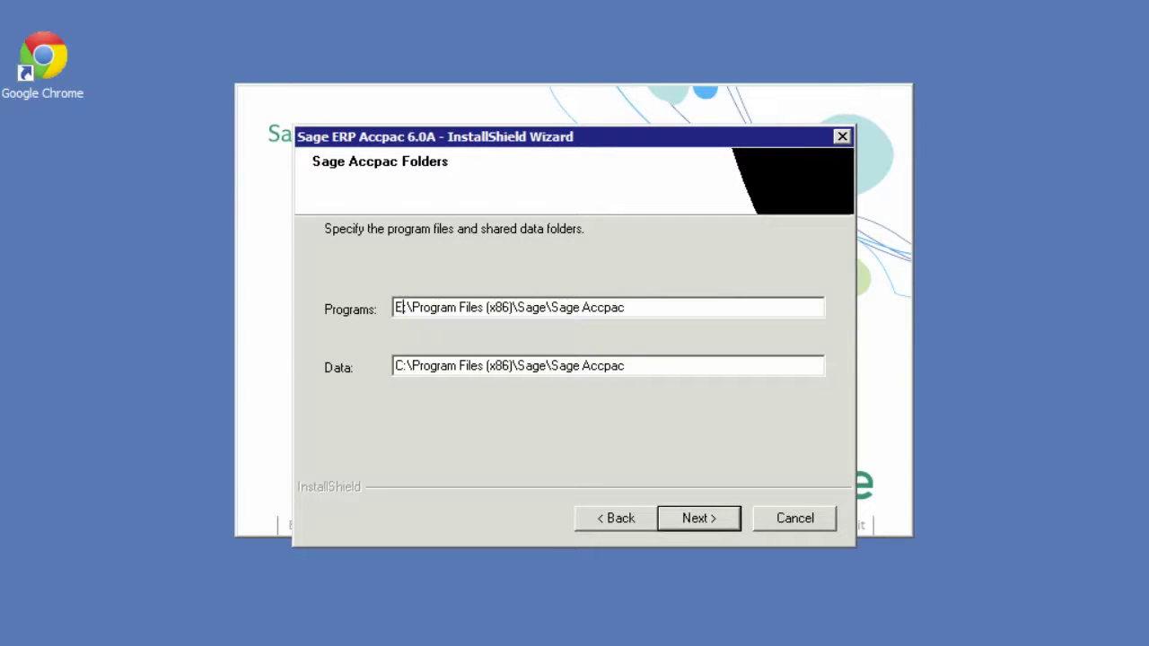
click(403, 366)
key(shift+Left)
text(E)
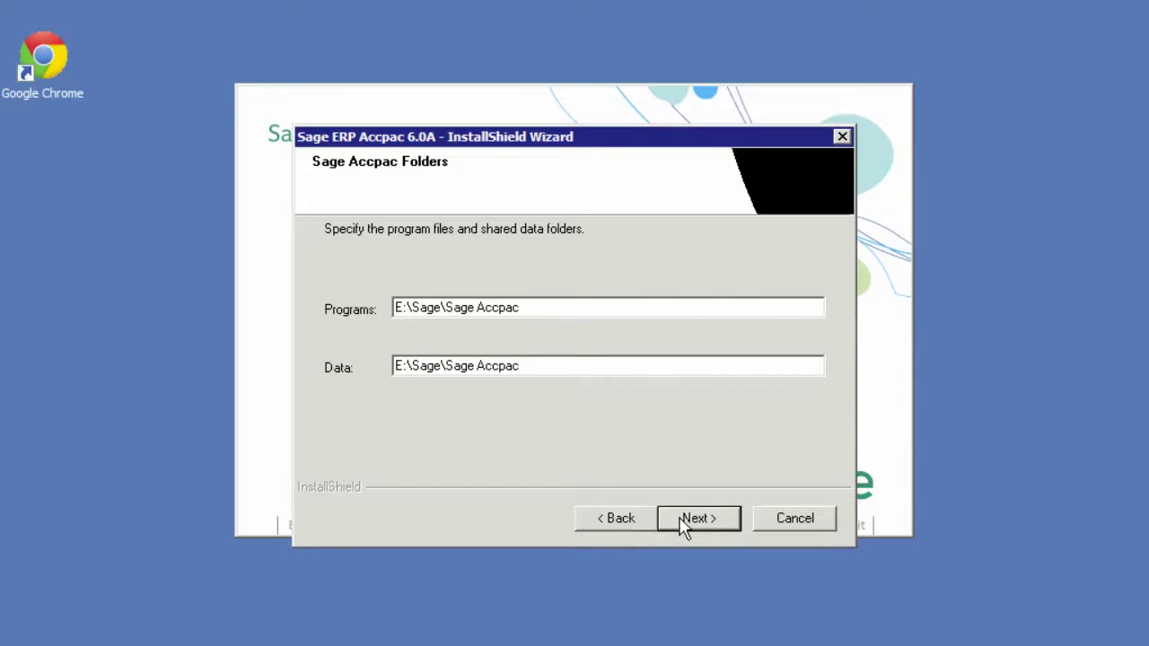
click(685, 520)
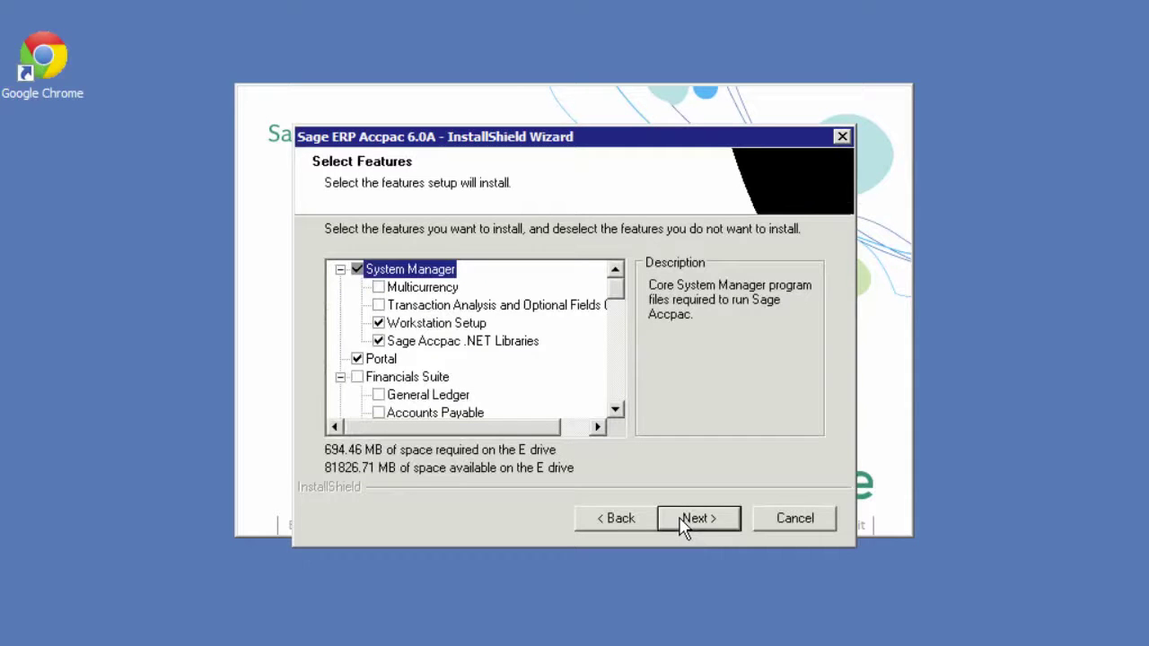
Select Multicurrency, Transaction Analysis, the Financials Suite and Web-Deployment Files for installation
click(378, 288)
click(378, 305)
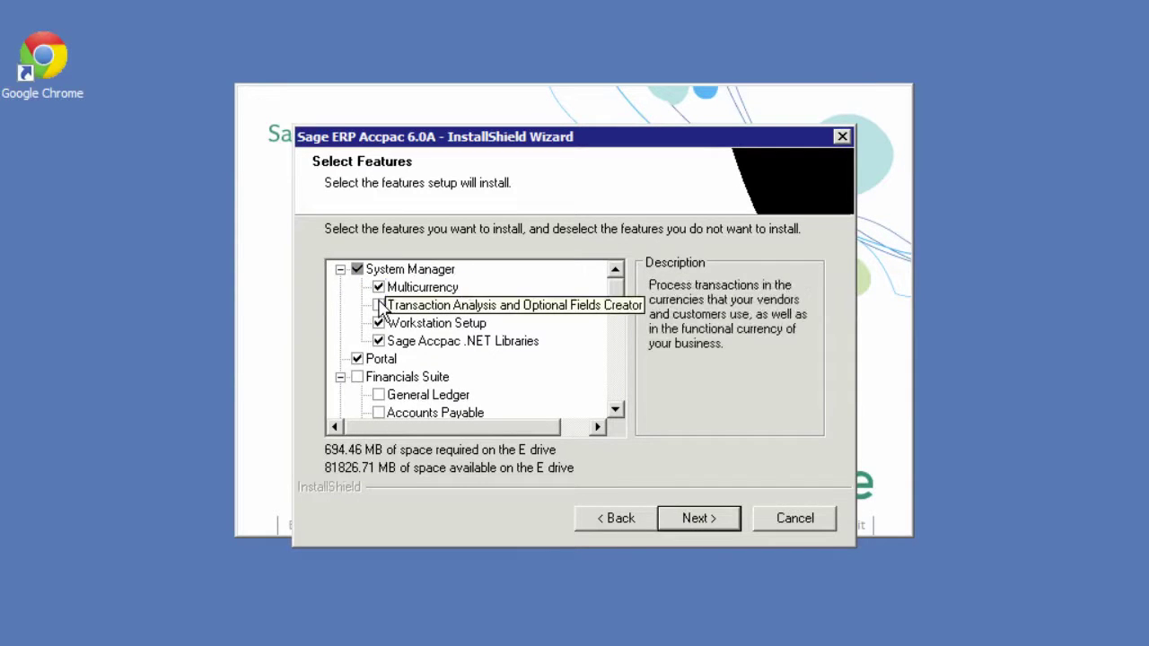
click(357, 377)
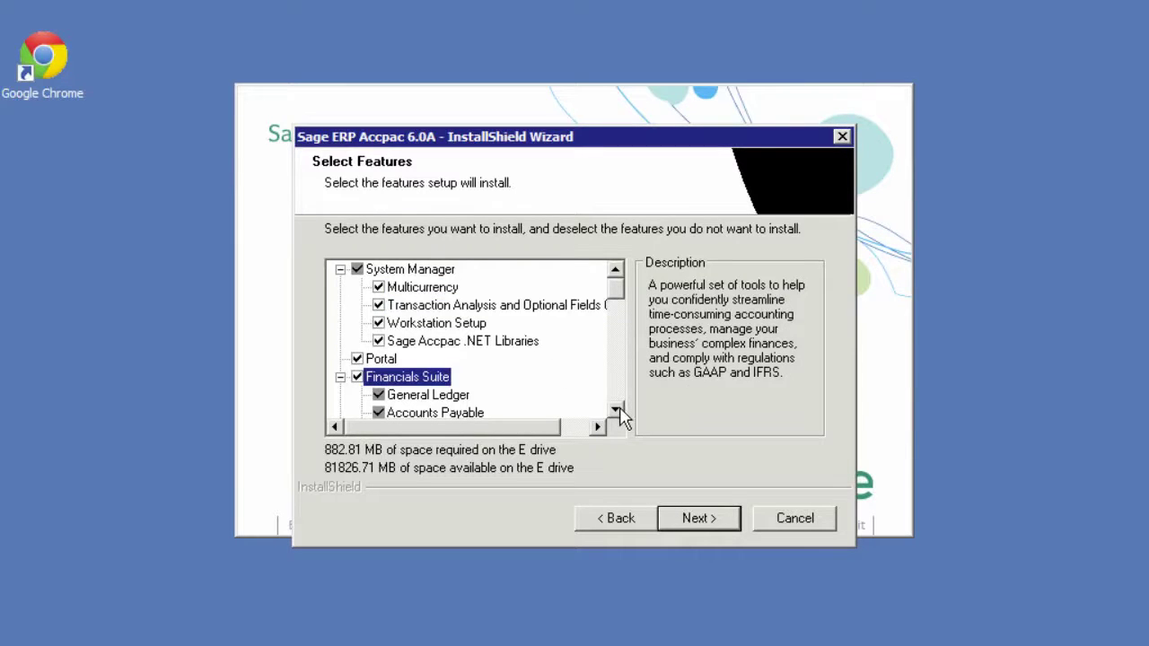
click(616, 411)
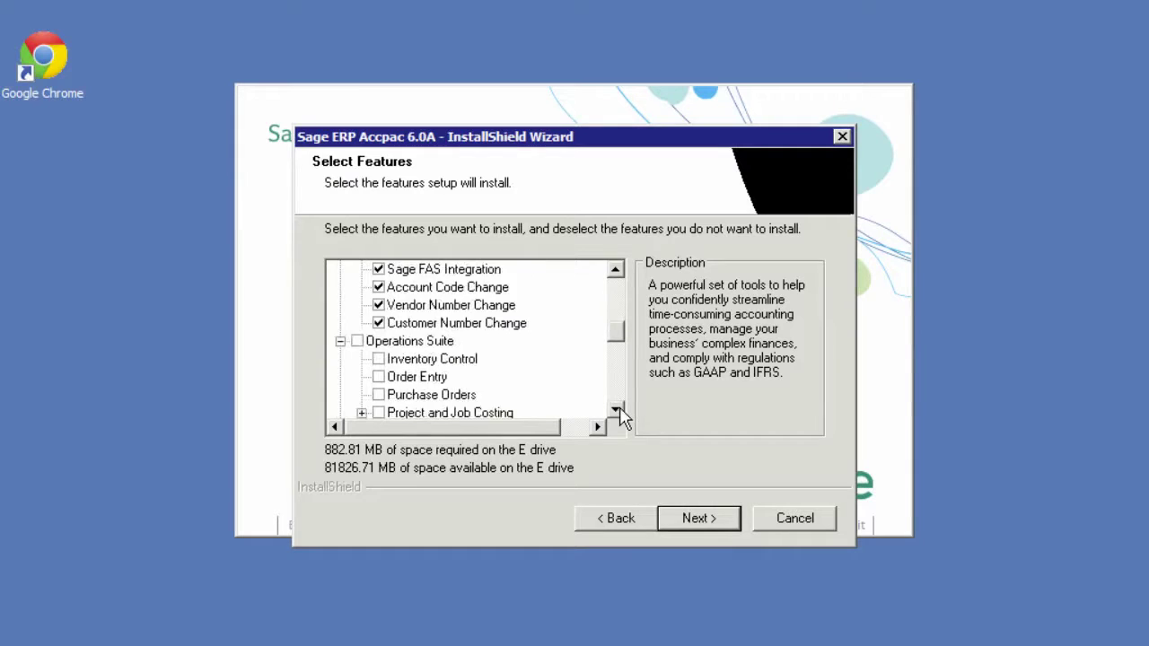
click(616, 412)
click(616, 411)
click(616, 411)
click(616, 411)
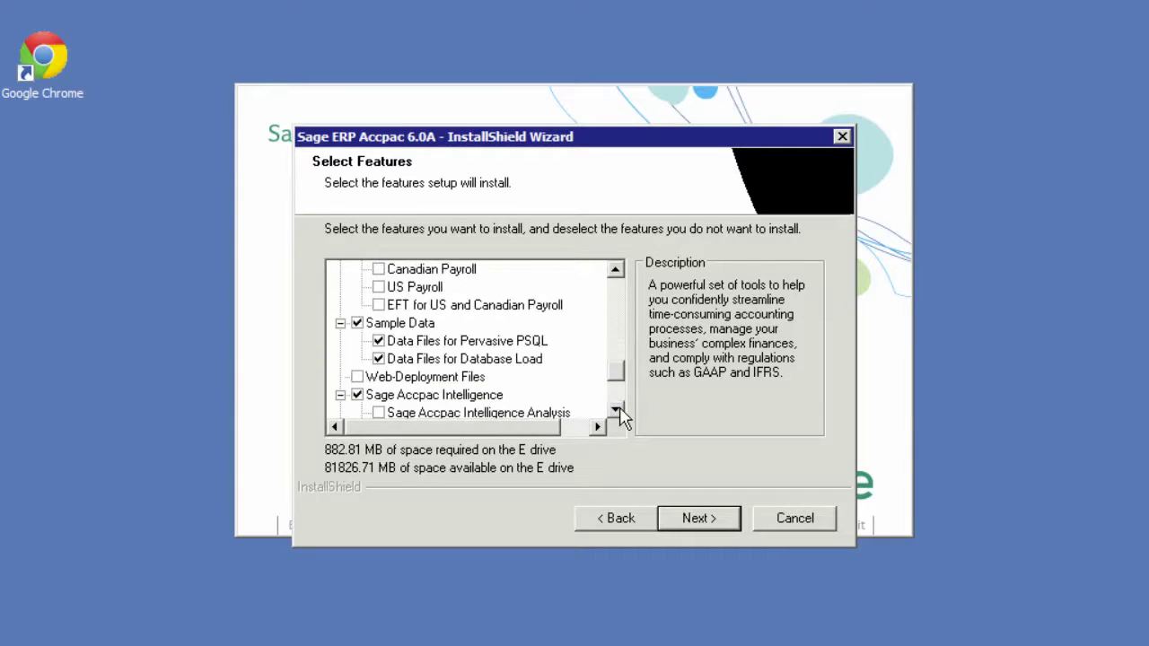
click(358, 377)
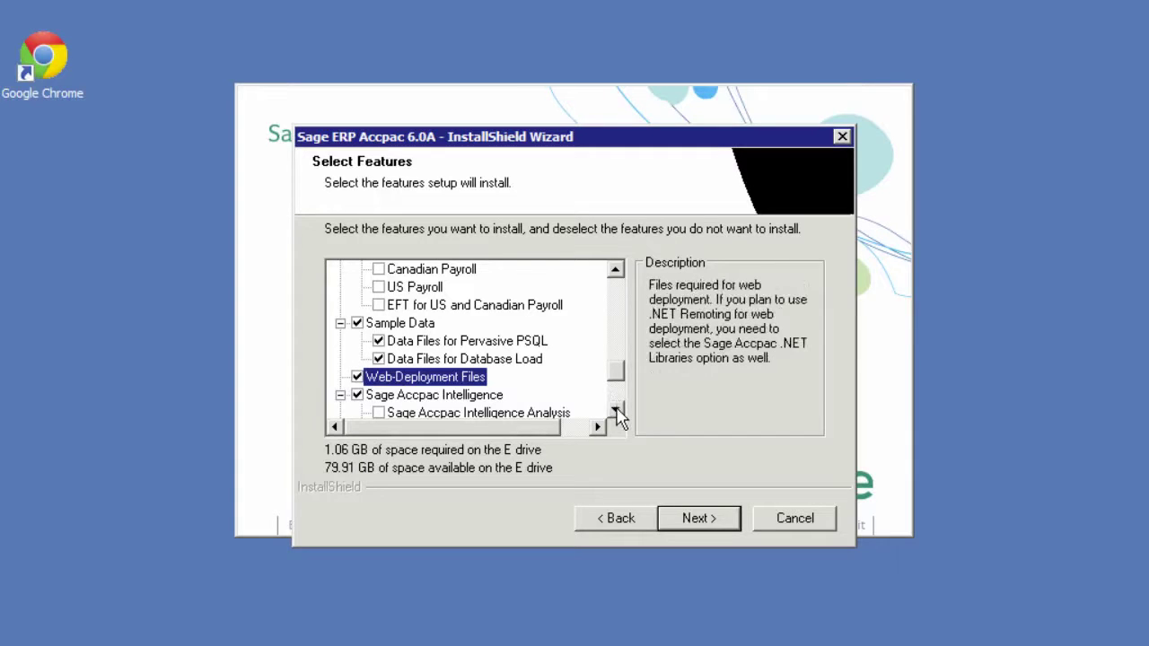
click(616, 411)
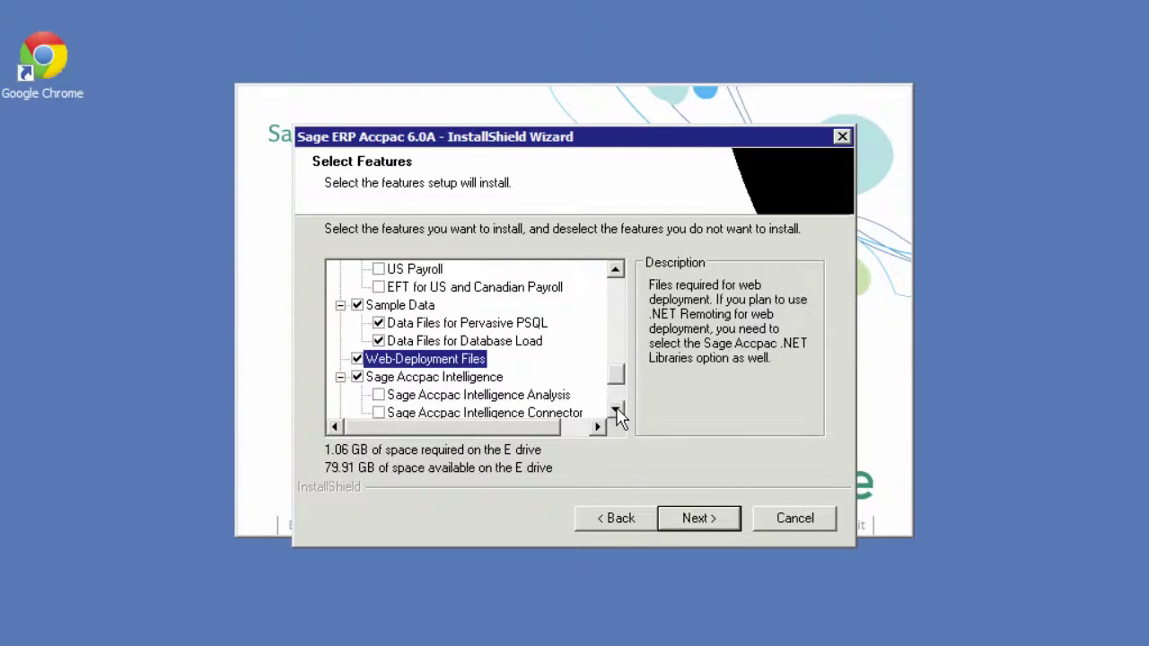
click(616, 412)
click(616, 411)
click(616, 411)
click(616, 411)
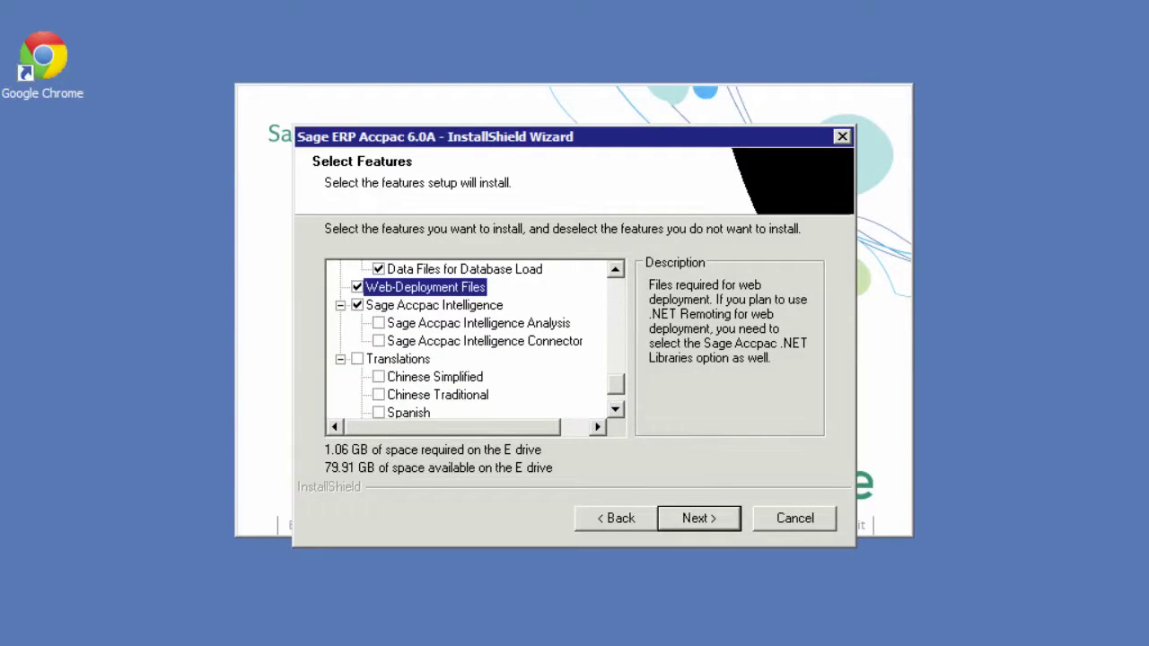
Add Intelligence Analysis and Connector plus Chinese Simplified, Spanish and French translations
click(378, 325)
click(378, 341)
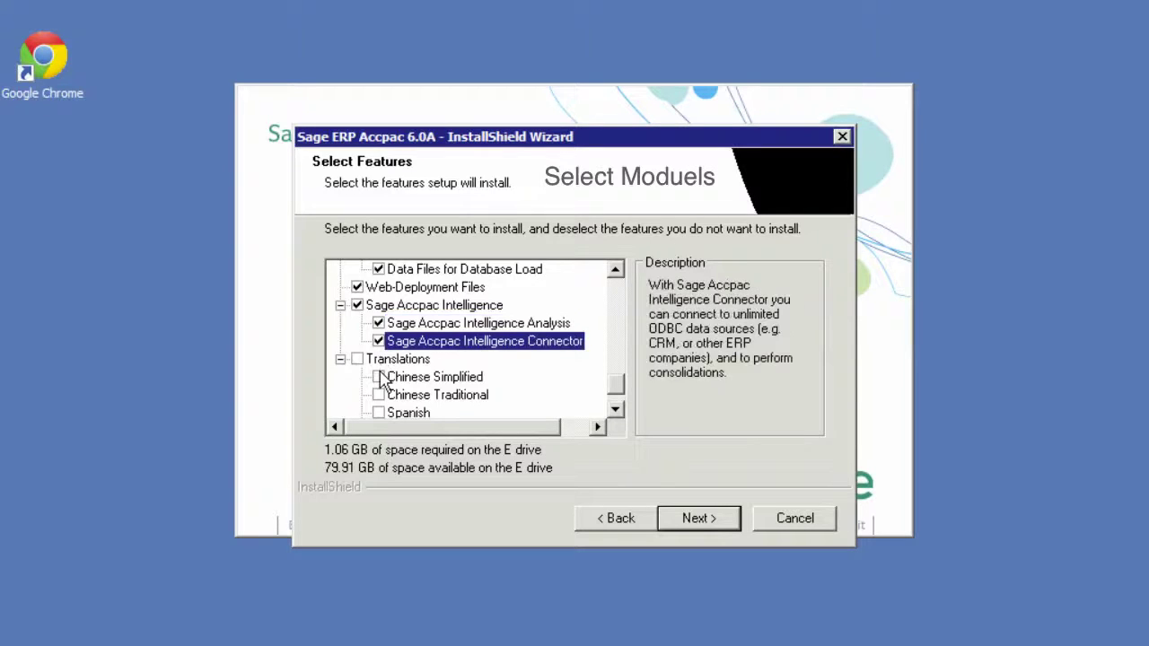
click(378, 377)
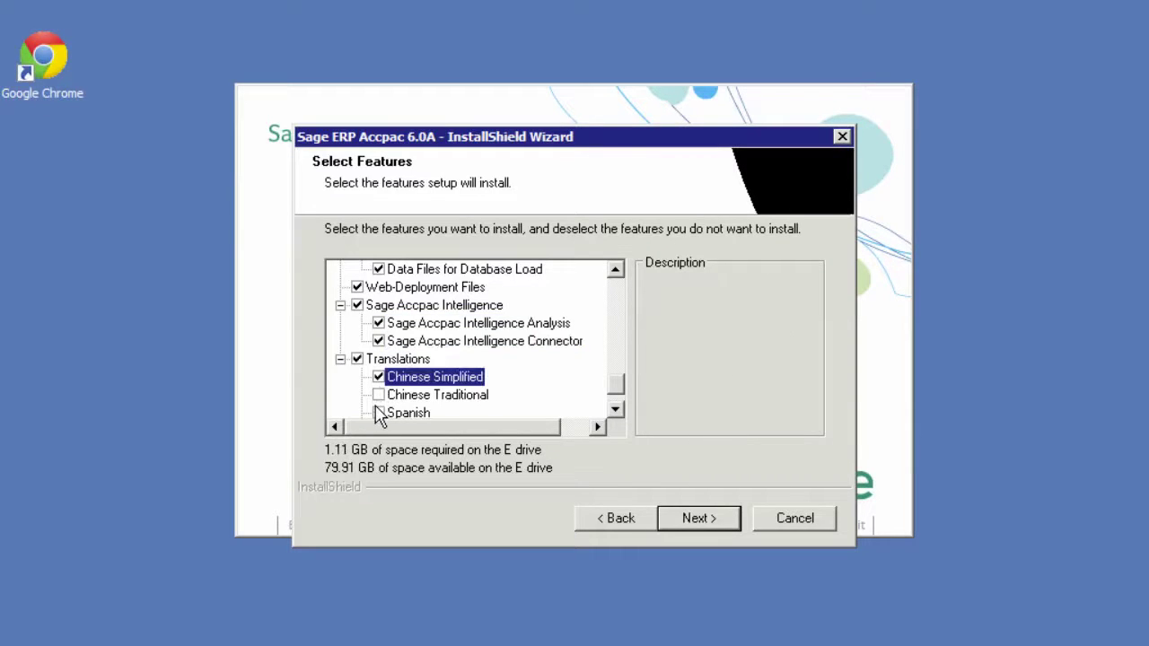
click(378, 413)
click(616, 412)
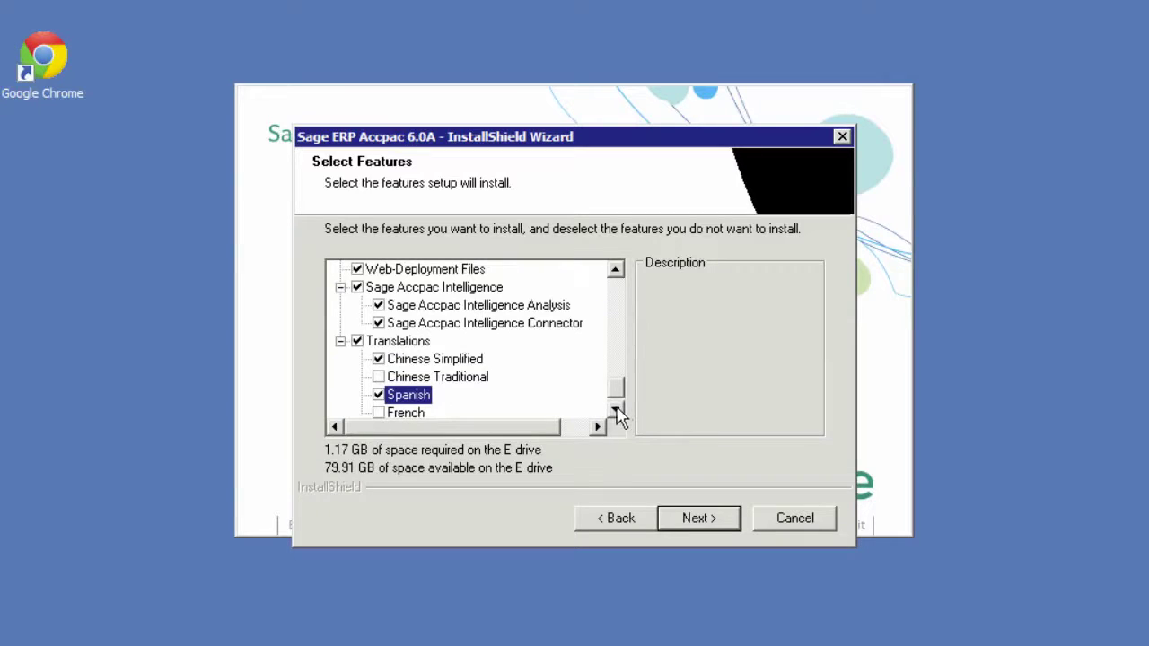
click(379, 413)
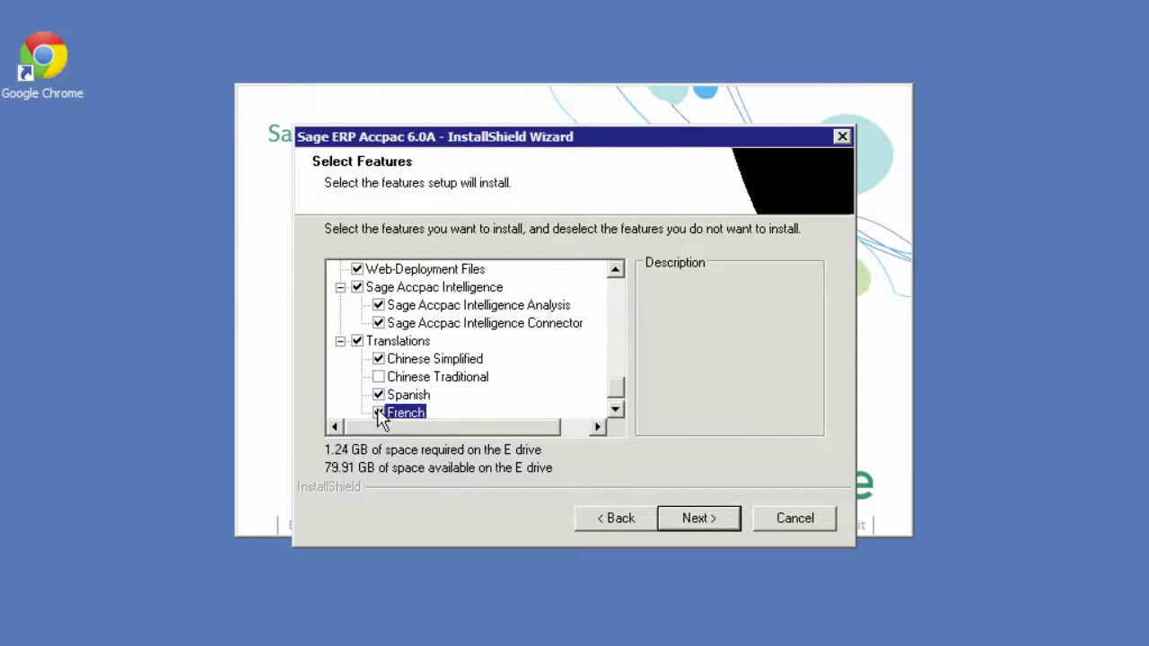
Keep the Sage Accpac program folder and start the installation
click(729, 519)
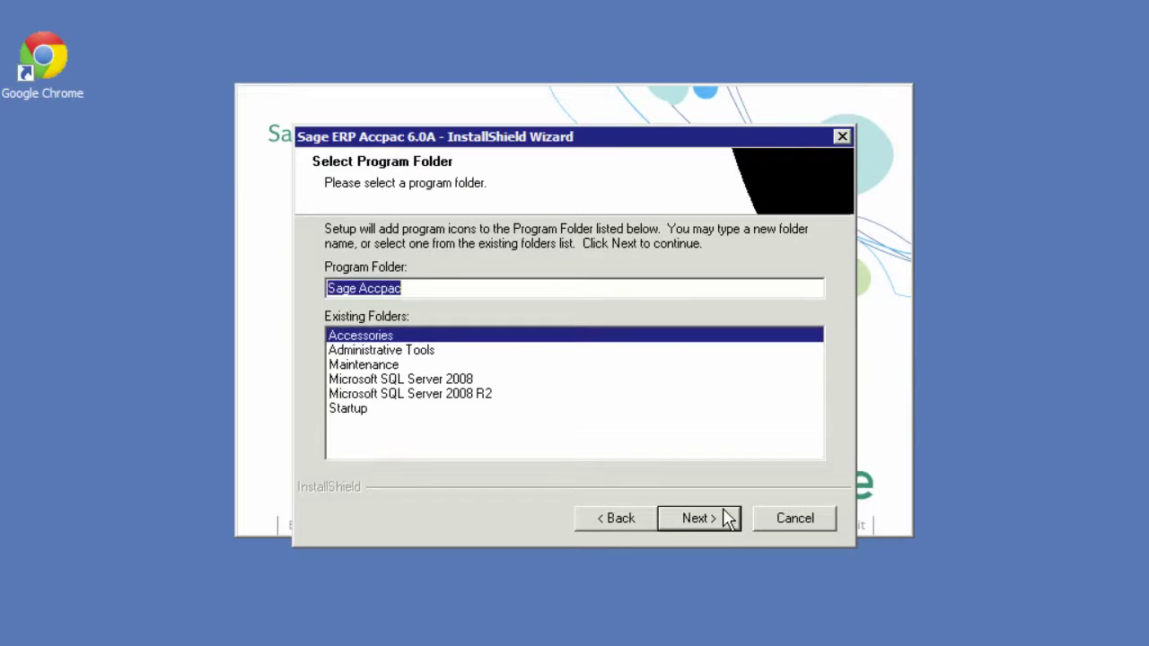
click(699, 519)
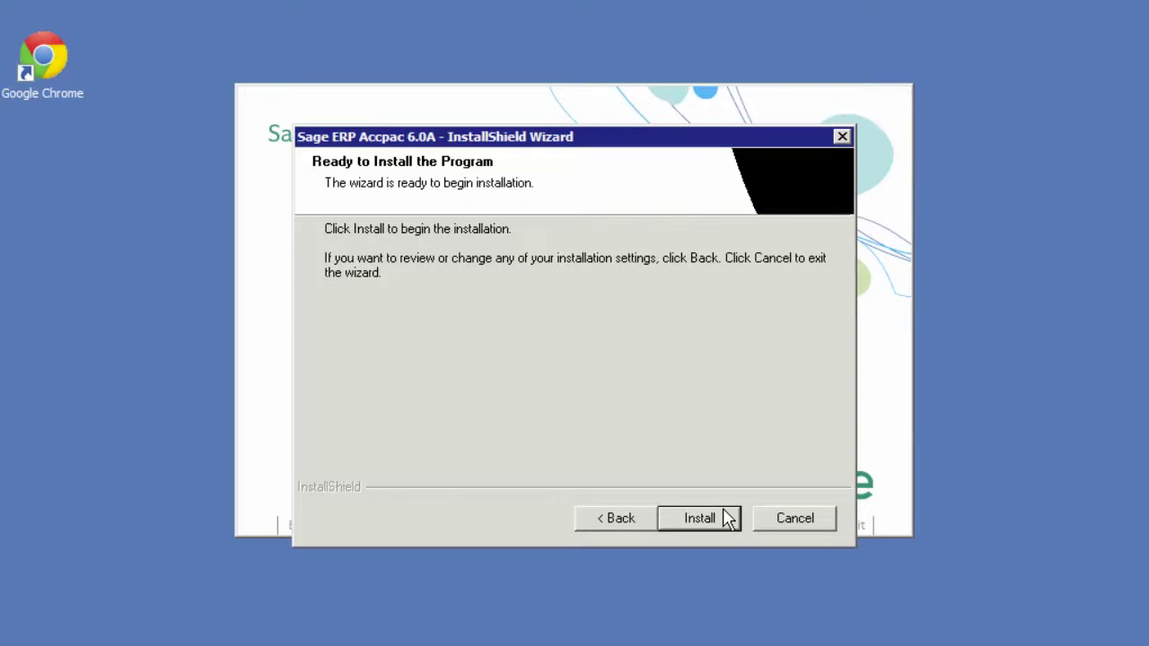
click(725, 519)
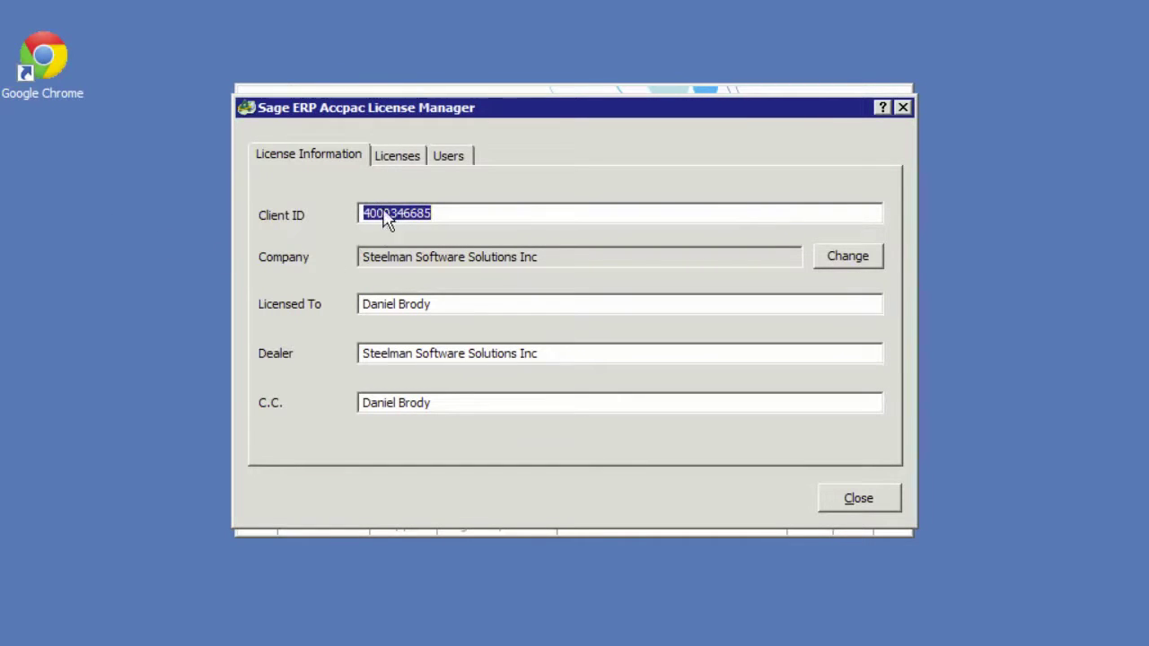
Switch to the Licenses tab to list the module licenses
click(400, 159)
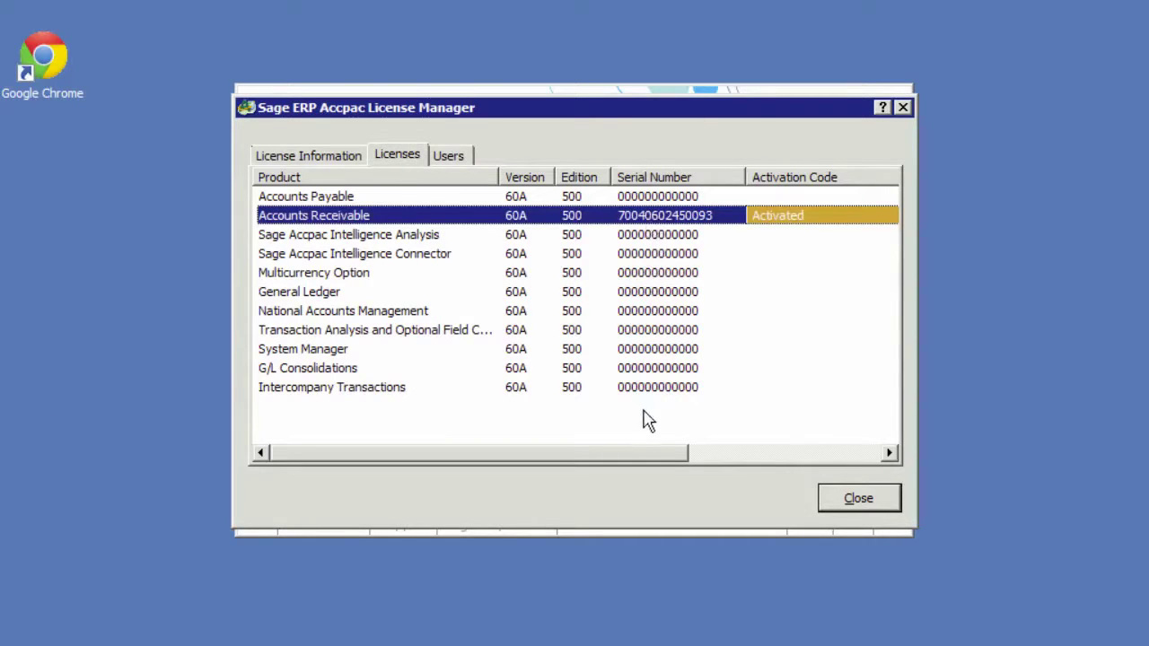
Enter serial numbers and activation codes for the remaining modules, including Intelligence Analysis
drag(641, 458, 692, 457)
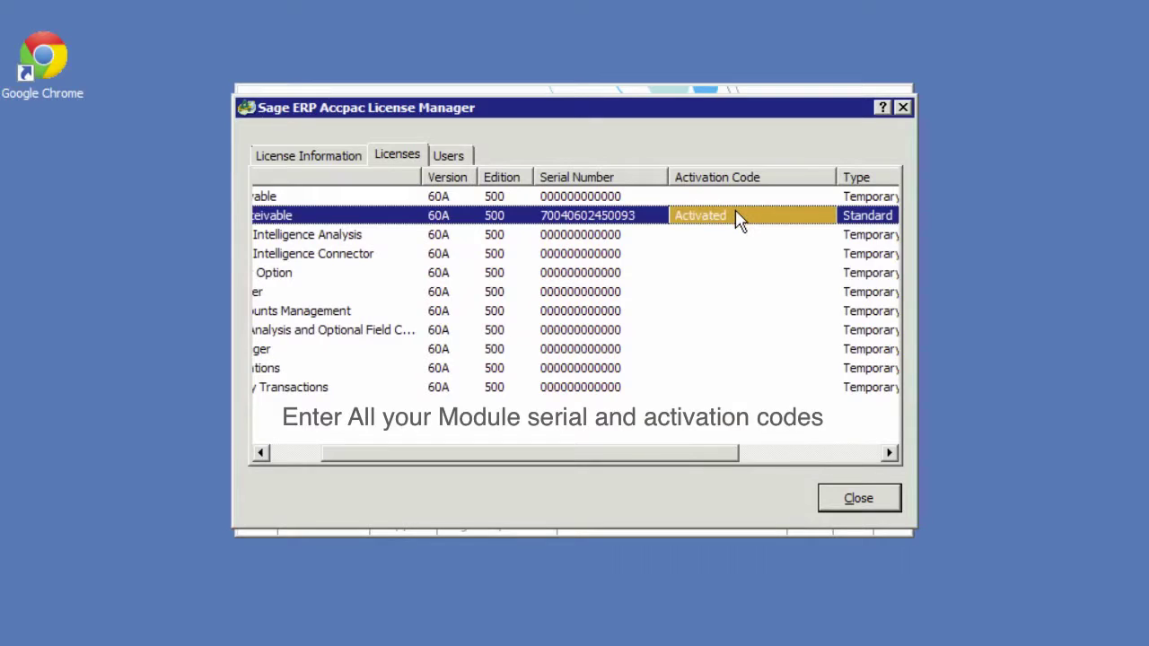
click(546, 237)
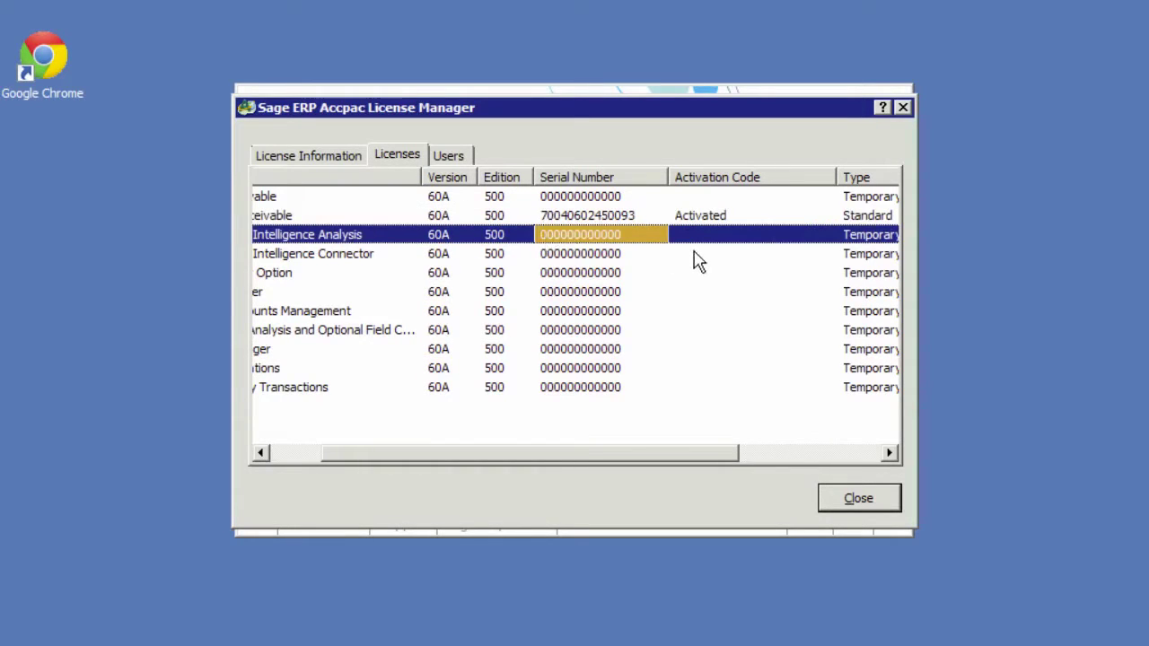
click(703, 237)
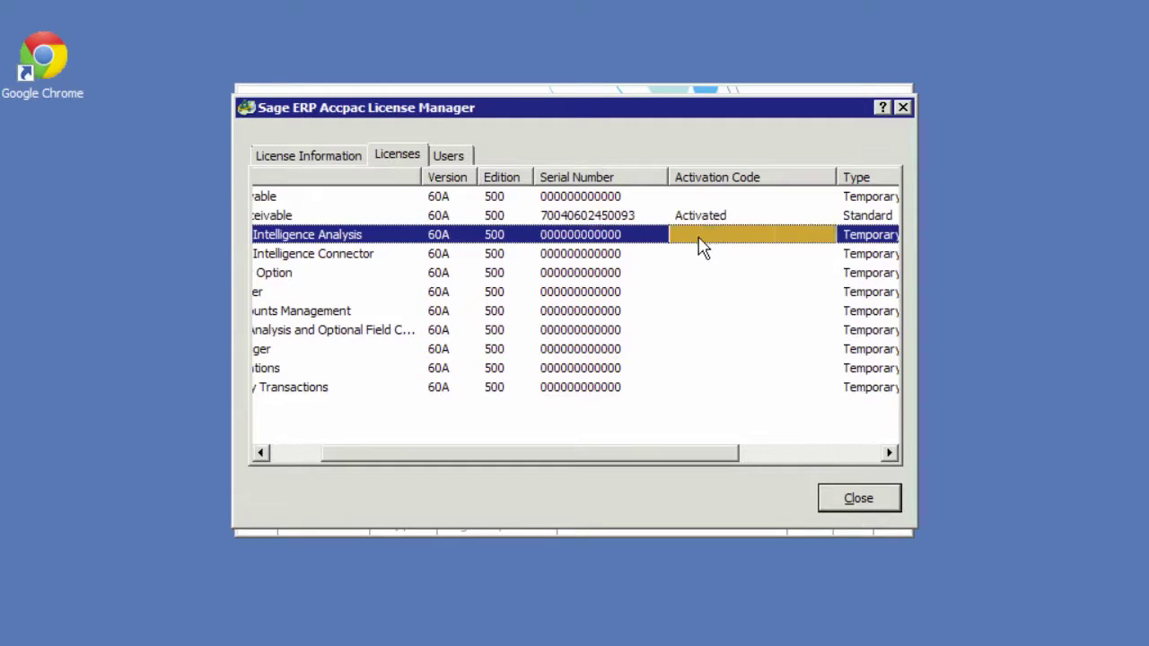
drag(704, 453, 740, 455)
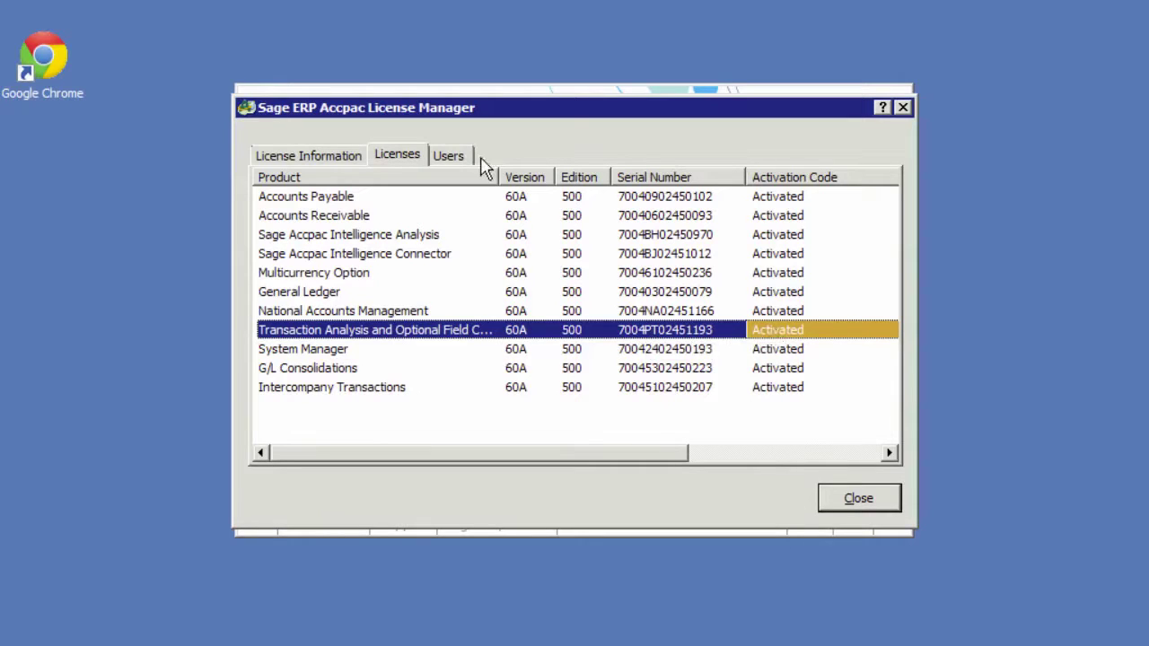
click(449, 157)
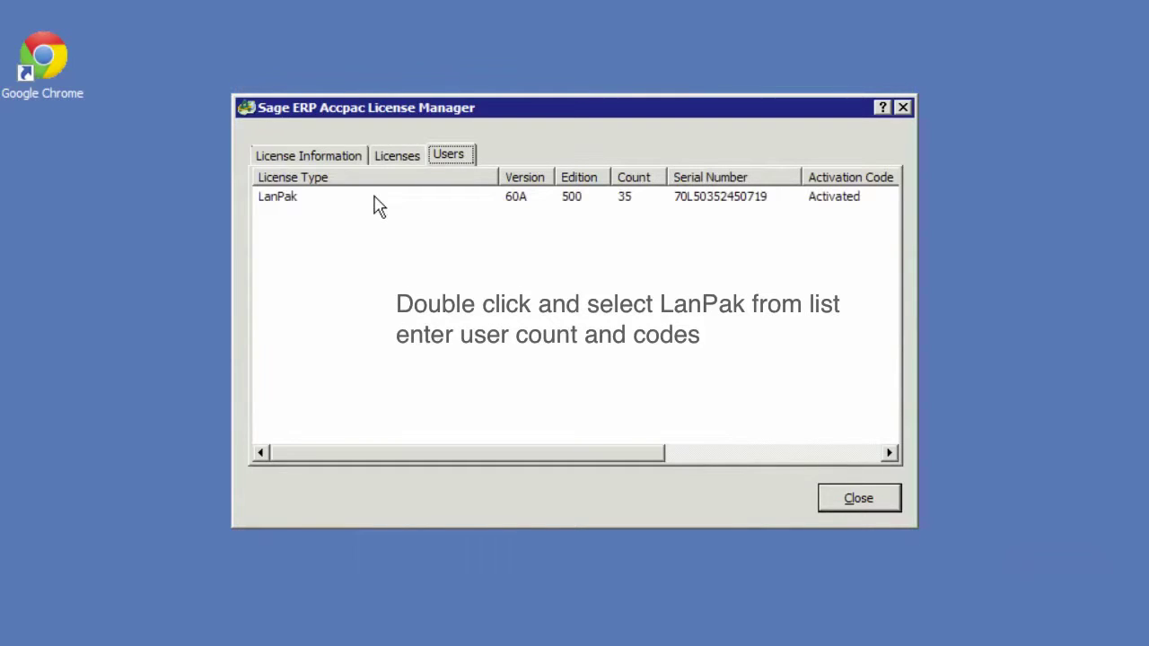
Add a LanPak user license for 35 users with its serial number and activation code
click(378, 197)
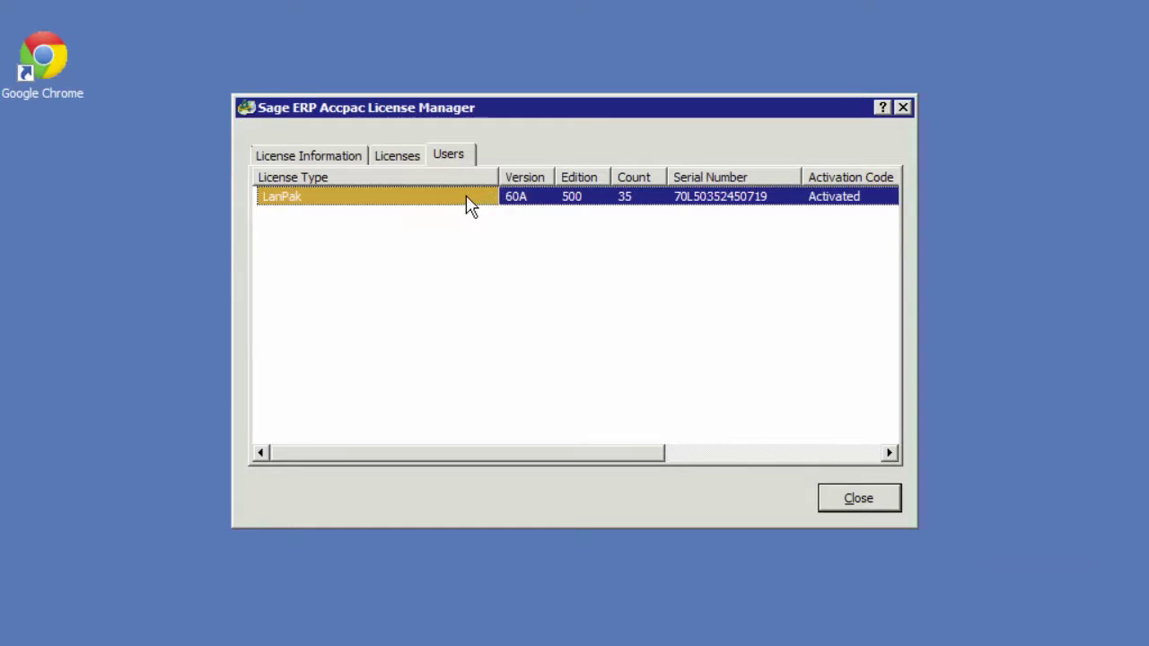
click(448, 225)
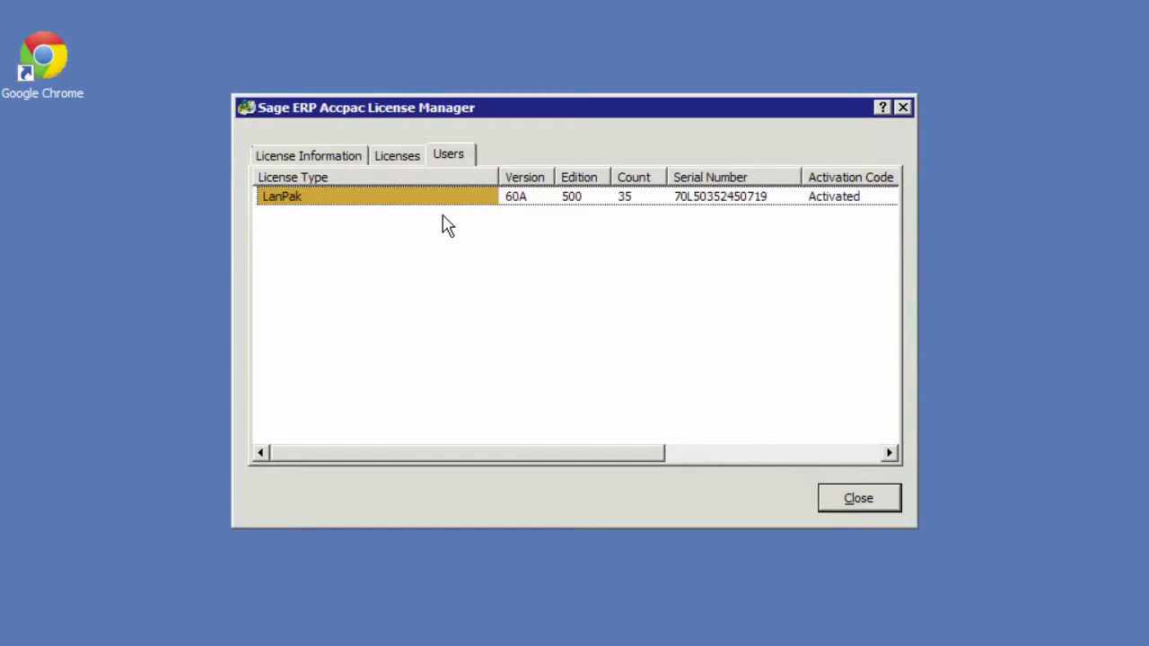
Close the License Manager and finish the InstallShield Wizard
click(871, 500)
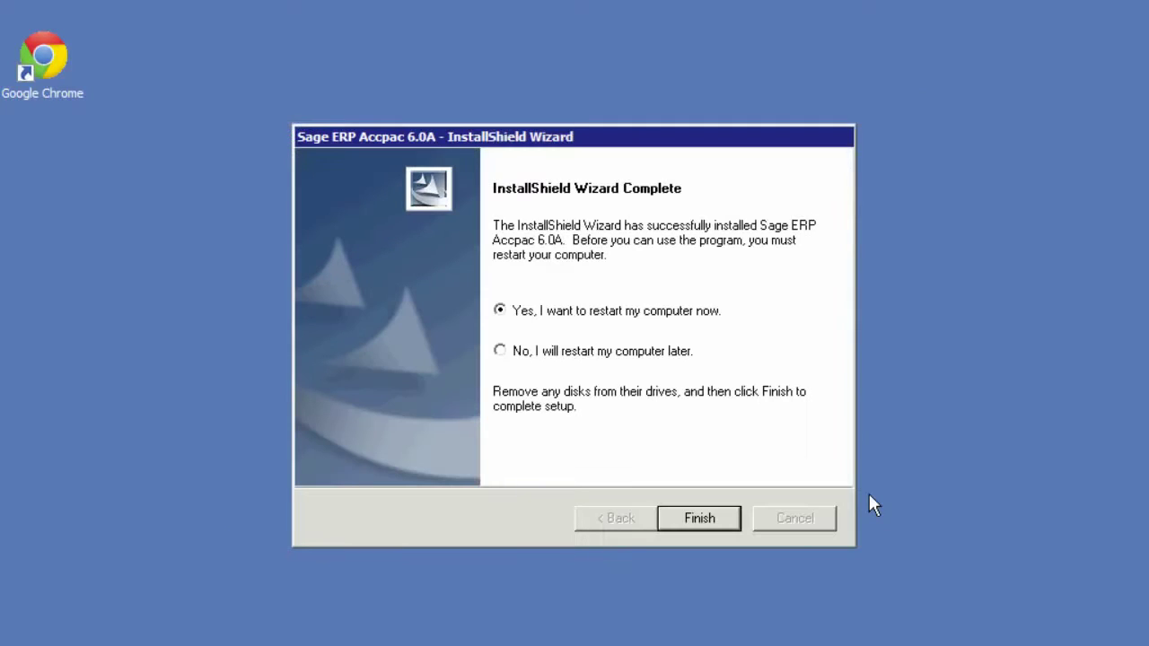
click(686, 525)
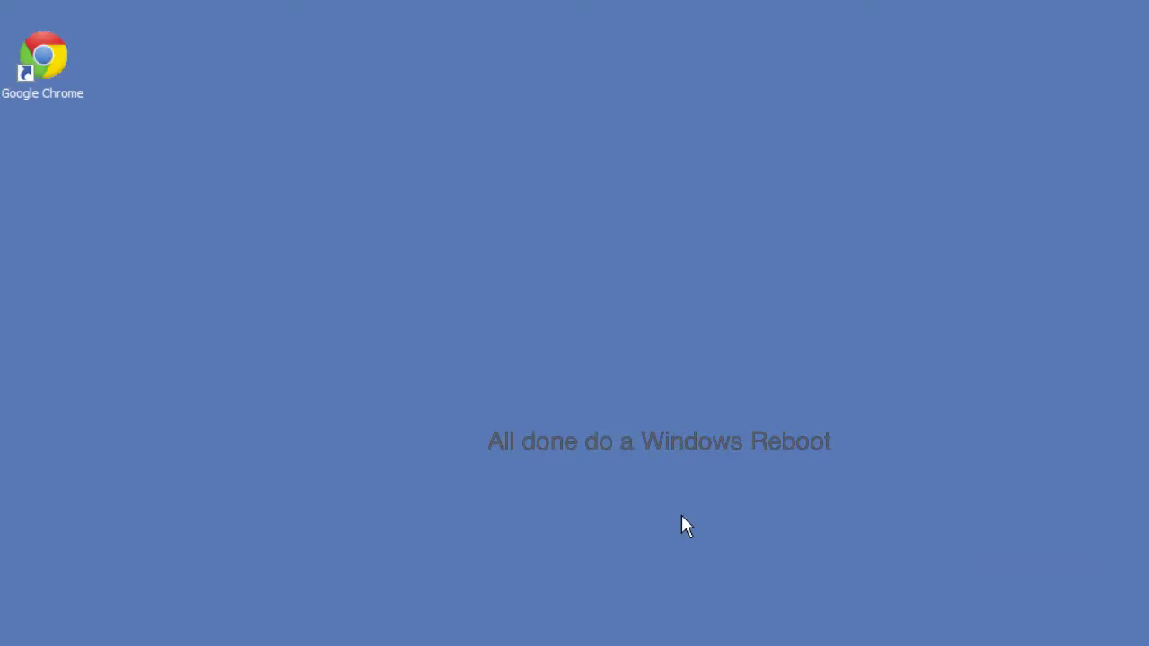